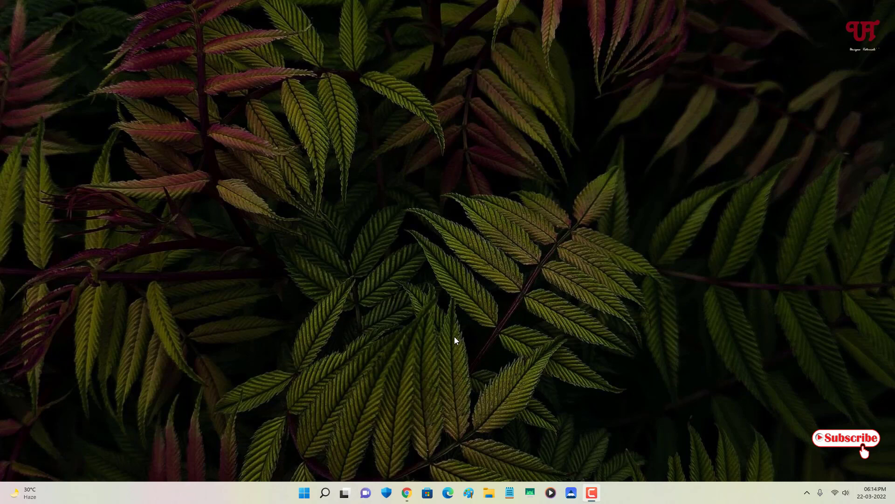
Step: Return to the 'google' results in Chrome and zoom the whole page to 125%
{"action": "left_click", "coordinate": [408, 492]}
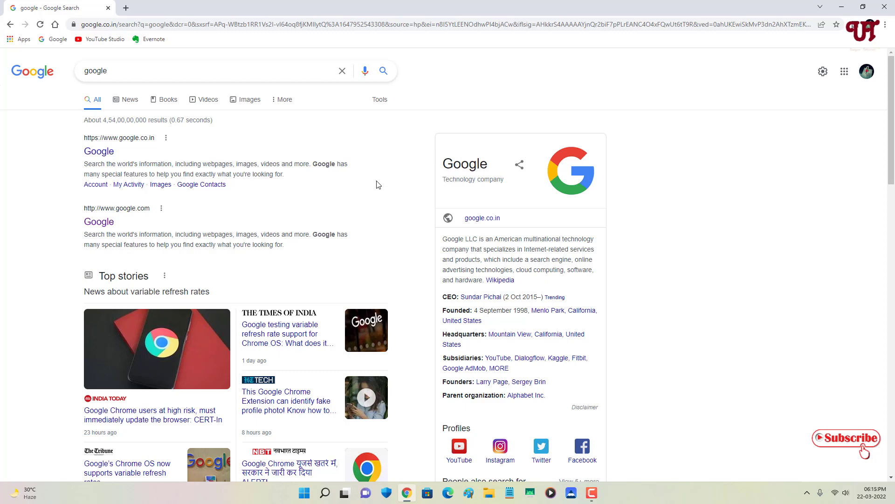
{"action": "key", "text": "ctrl+plus"}
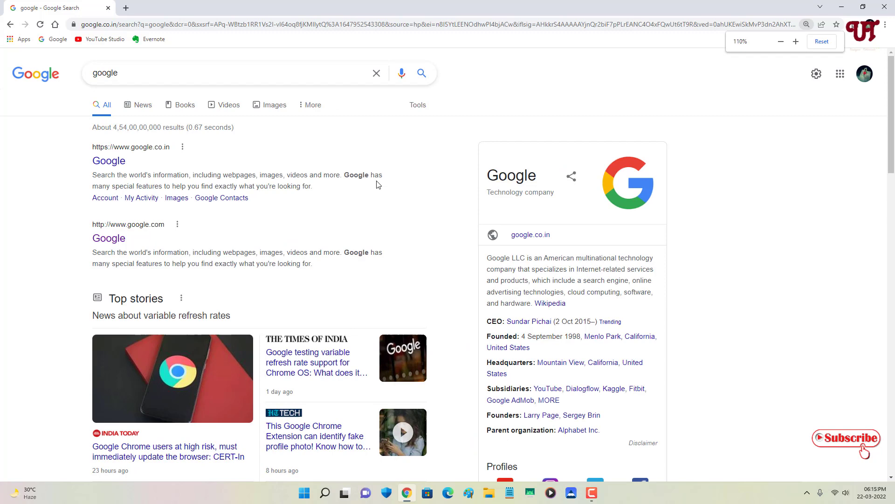
{"action": "key", "text": "ctrl+plus"}
{"action": "key", "text": "ctrl+plus"}
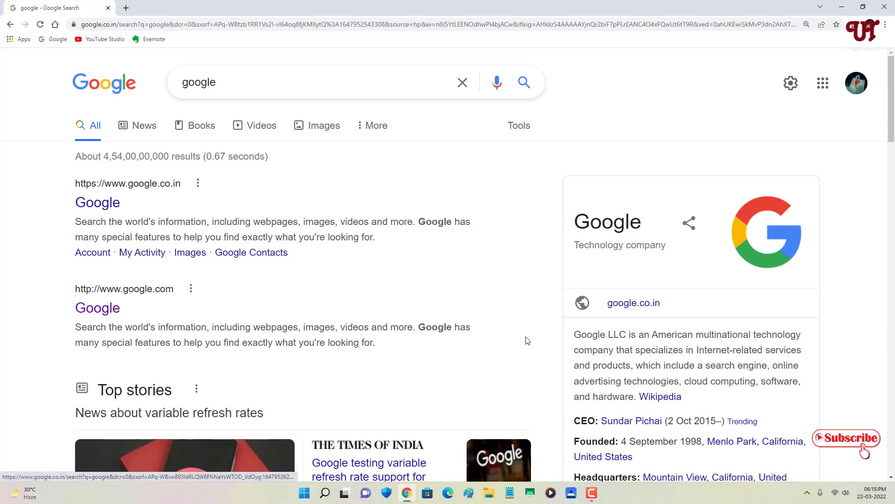
{"action": "scroll", "coordinate": [463, 355], "scroll_direction": "down", "scroll_amount": 3}
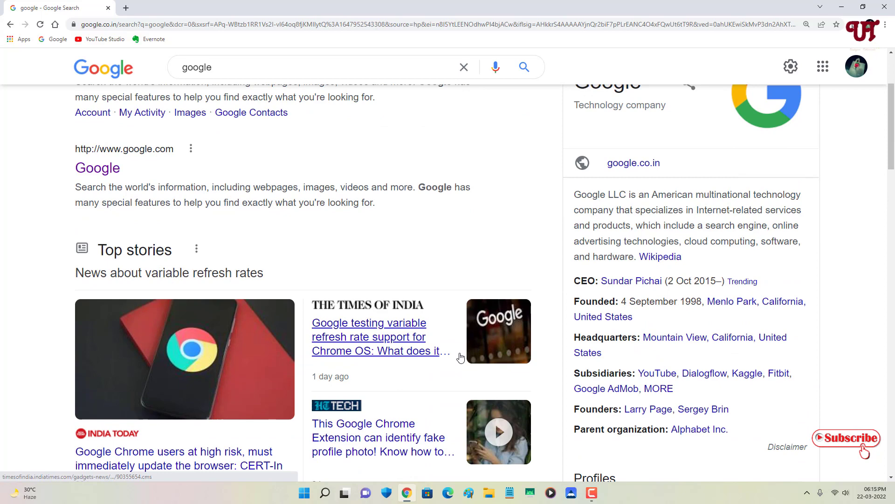
{"action": "scroll", "coordinate": [409, 234], "scroll_direction": "up", "scroll_amount": 3}
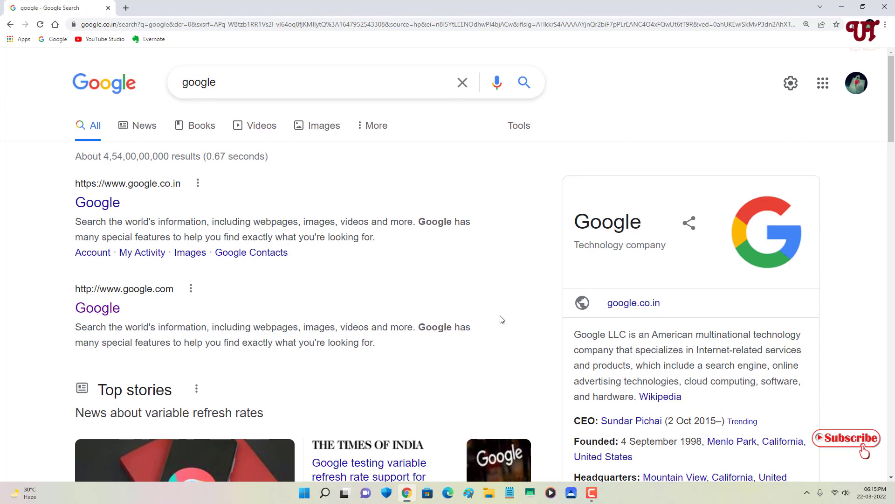
Step: Zoom the 'google' results page out from 125% back to 100%
{"action": "key", "text": "ctrl+minus"}
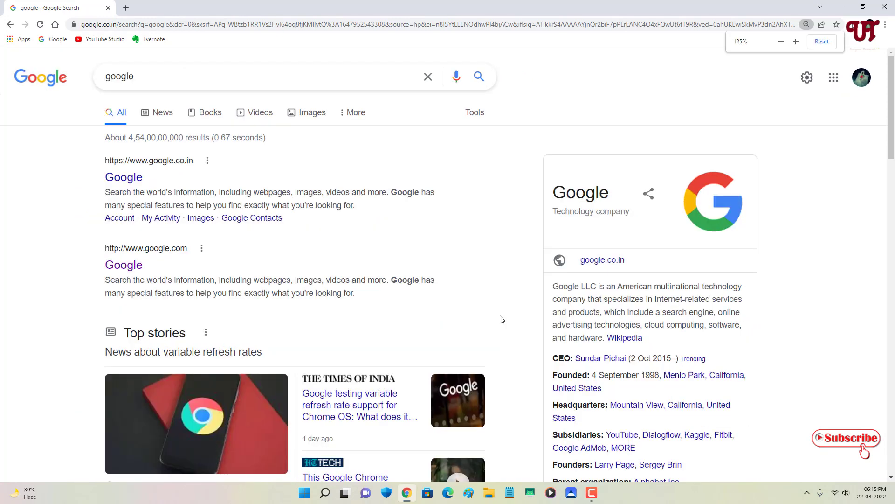
{"action": "key", "text": "ctrl+minus"}
{"action": "key", "text": "ctrl+minus"}
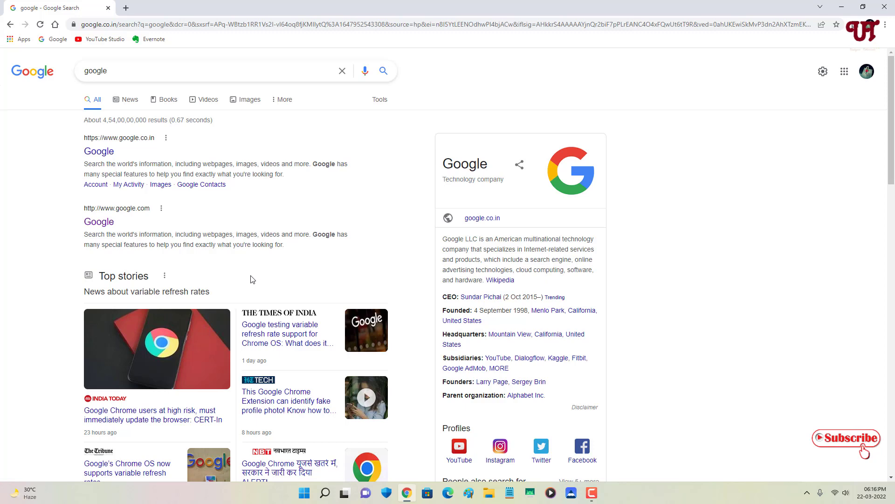
Step: From the 'zoom text only' search results, go to the Zoom Text Only Web Store page
{"action": "left_click", "coordinate": [139, 8]}
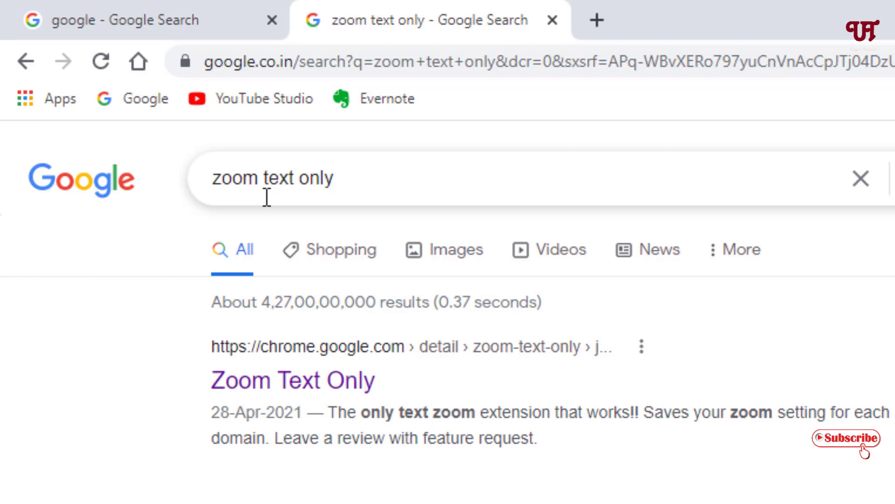
{"action": "left_click", "coordinate": [264, 396]}
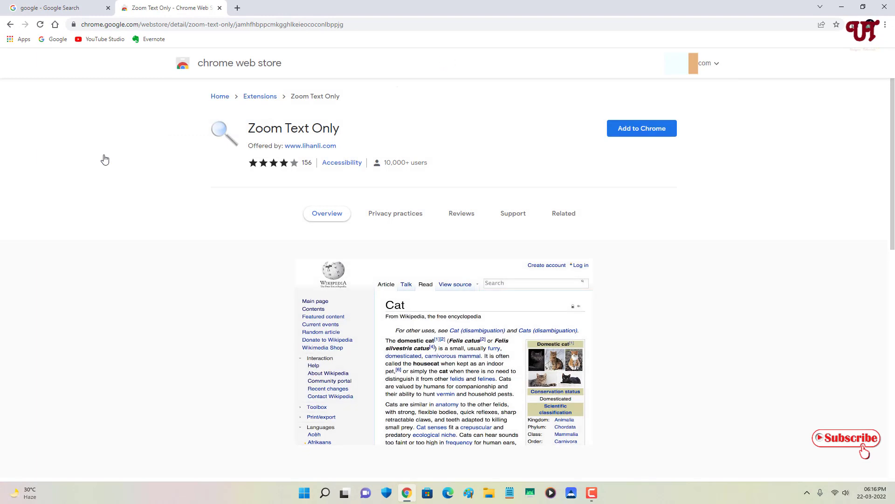
Step: Add Zoom Text Only to Chrome and confirm the installation
{"action": "left_click", "coordinate": [639, 134]}
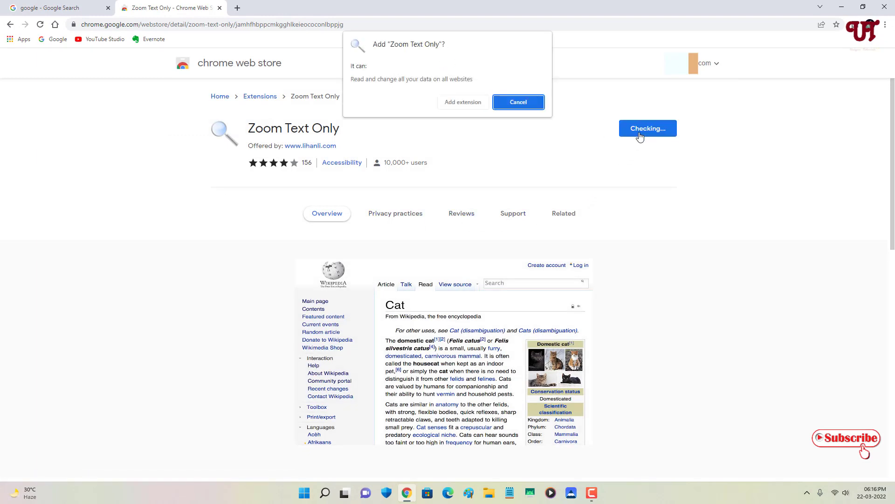
{"action": "left_click", "coordinate": [461, 104]}
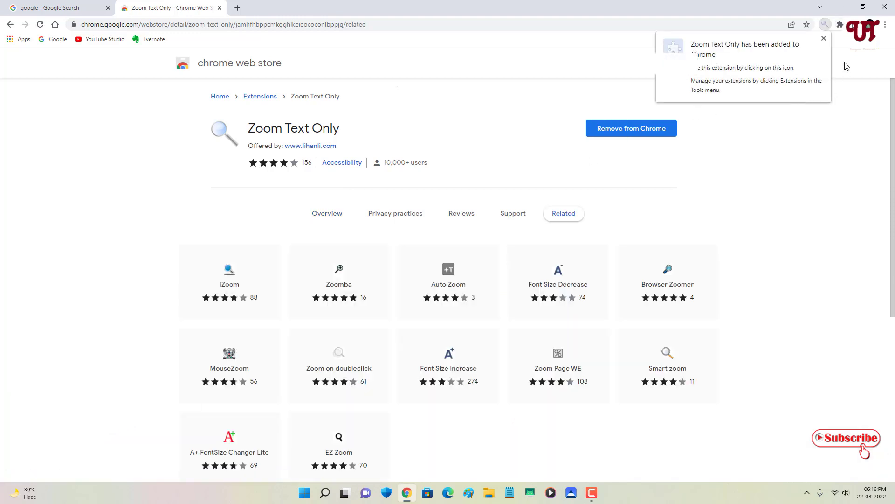
Step: Pin Zoom Text Only to the toolbar and open its icon's context menu
{"action": "left_click", "coordinate": [825, 40]}
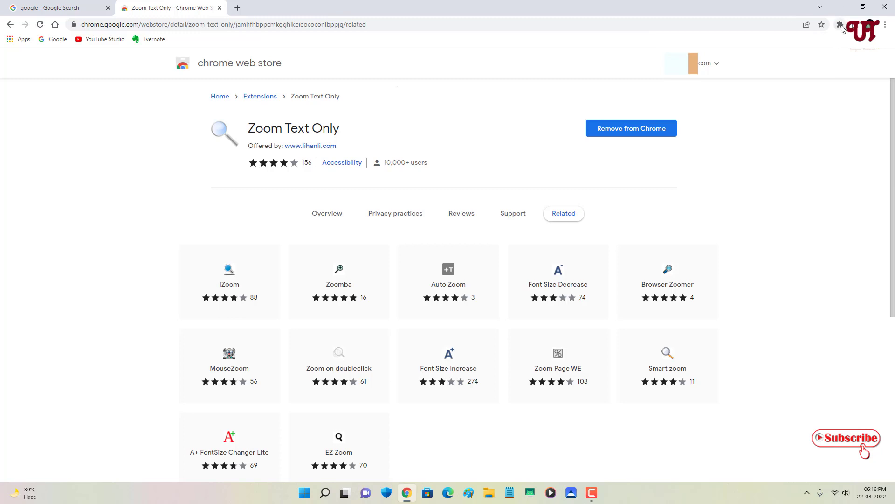
{"action": "left_click", "coordinate": [840, 25]}
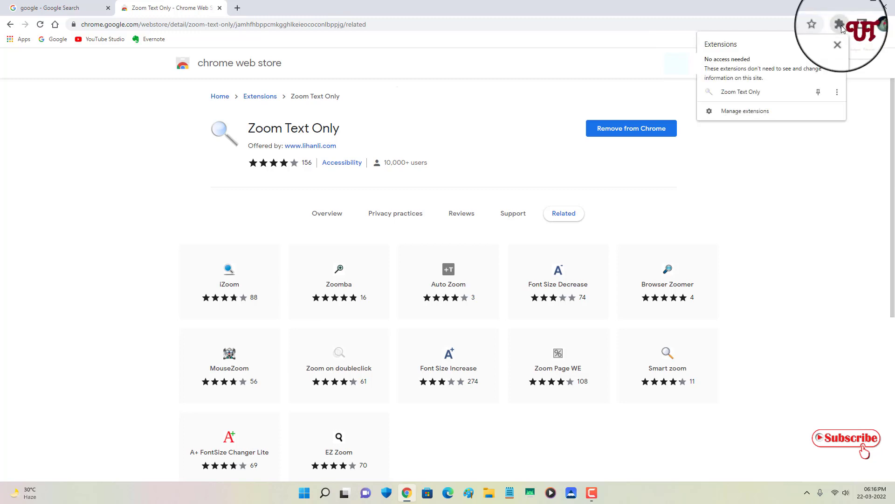
{"action": "left_click", "coordinate": [821, 93]}
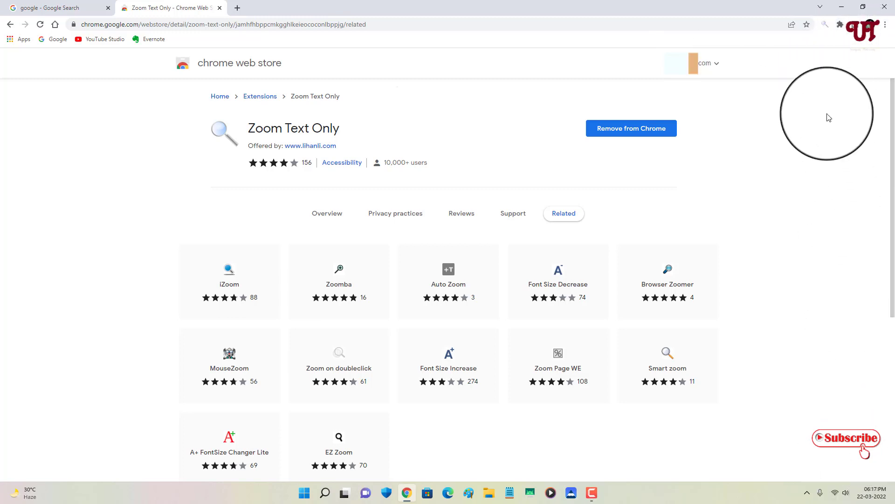
{"action": "right_click", "coordinate": [826, 31]}
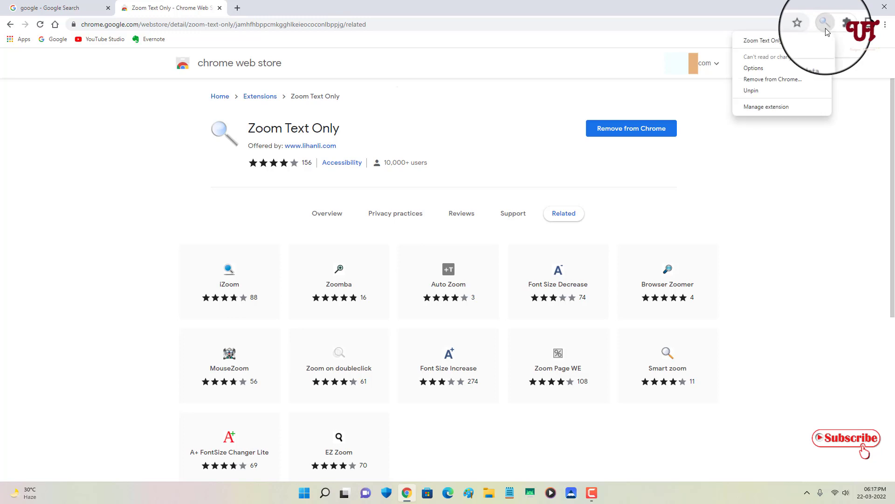
Step: View the Zoom Text Only options listing alt+=, alt+- and alt+0, then close them
{"action": "left_click", "coordinate": [761, 69]}
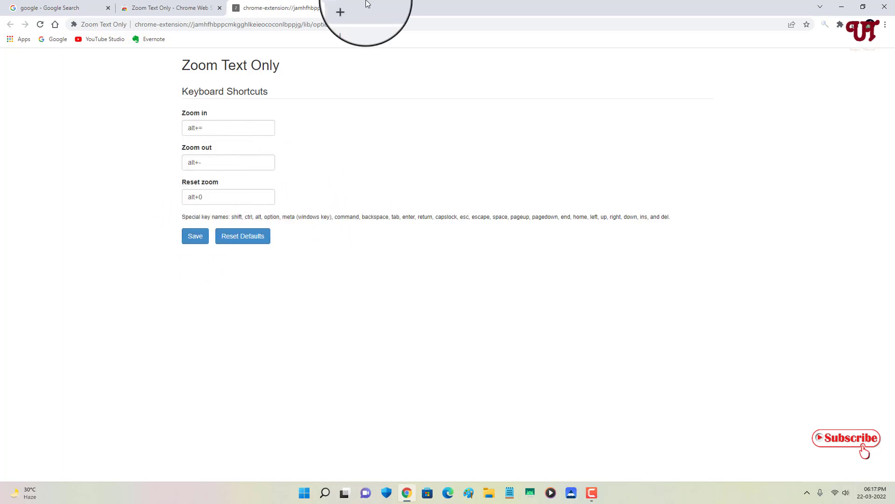
{"action": "left_click", "coordinate": [331, 8]}
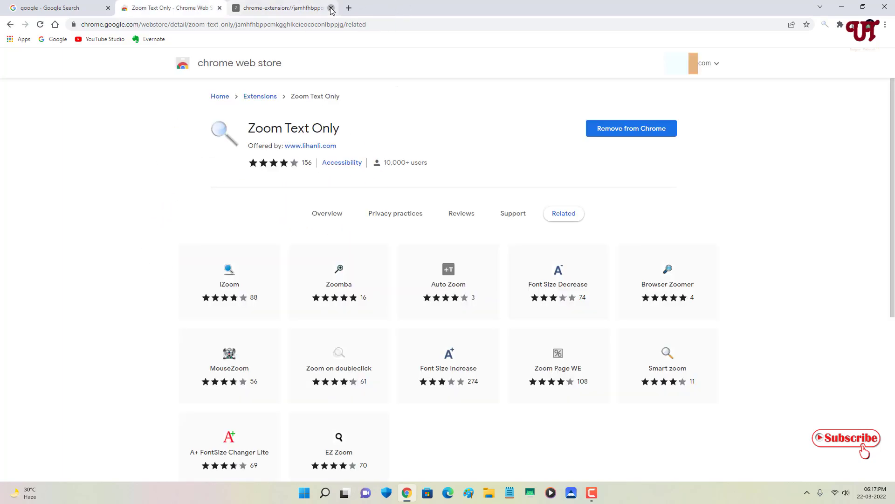
Step: Reload the 'google' results tab and raise the text-only zoom in steps to 140%
{"action": "left_click", "coordinate": [64, 9]}
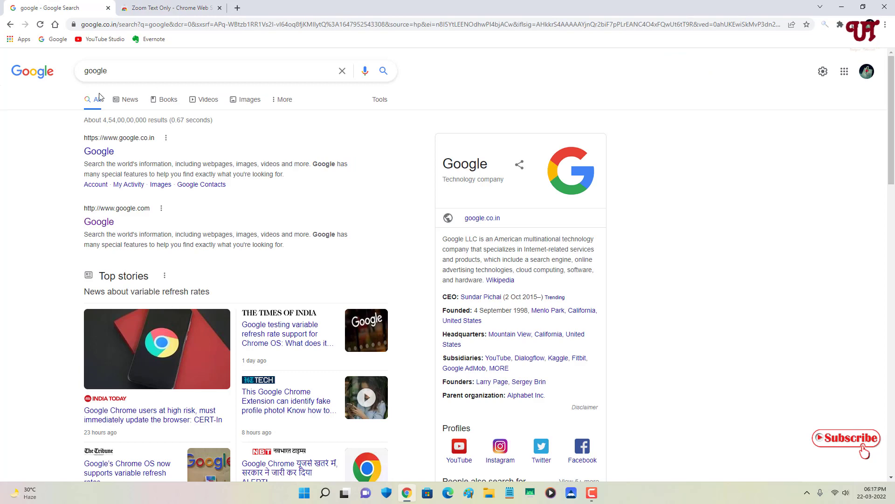
{"action": "left_click", "coordinate": [40, 24]}
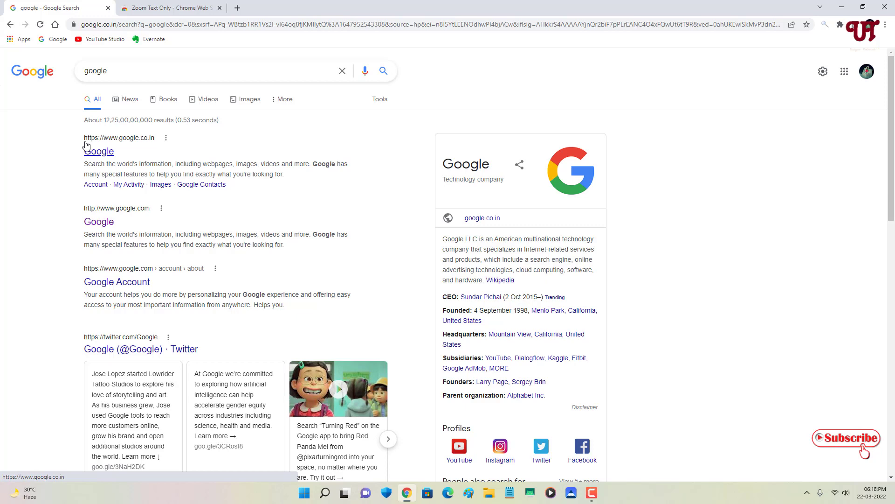
{"action": "key", "text": "ctrl+plus"}
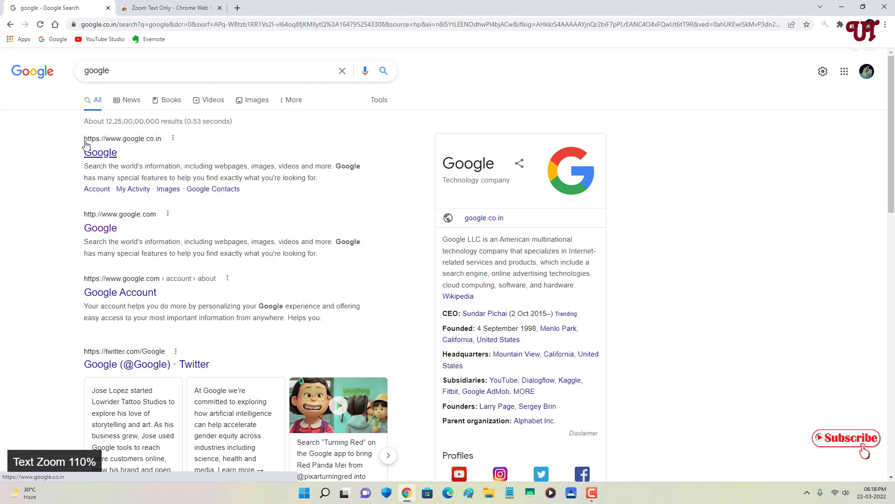
{"action": "key", "text": "ctrl+plus"}
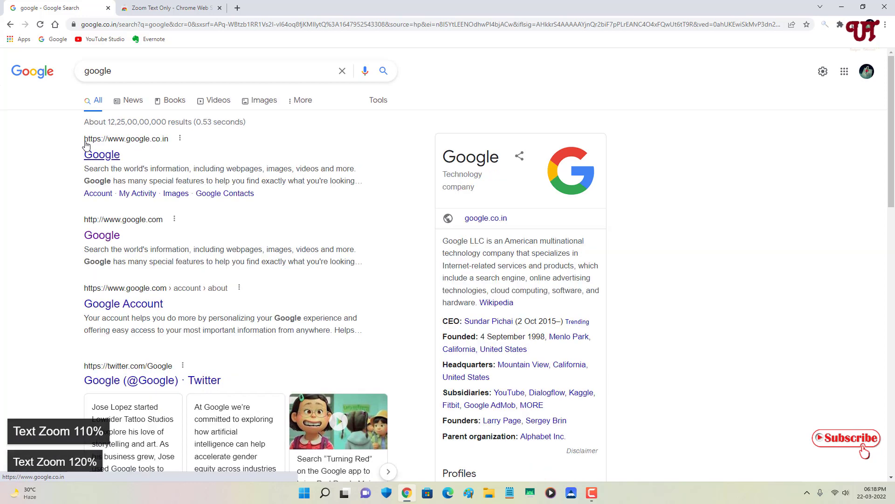
{"action": "key", "text": "ctrl+plus"}
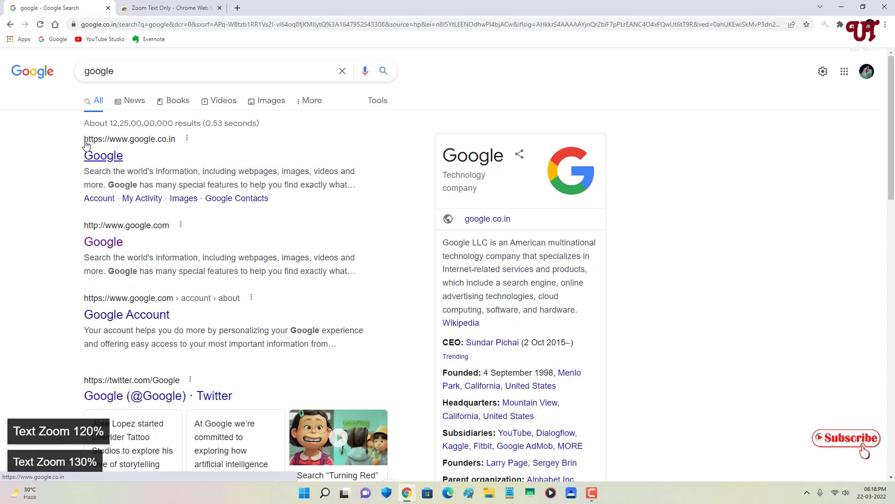
{"action": "key", "text": "ctrl+plus"}
{"action": "key", "text": "ctrl+plus"}
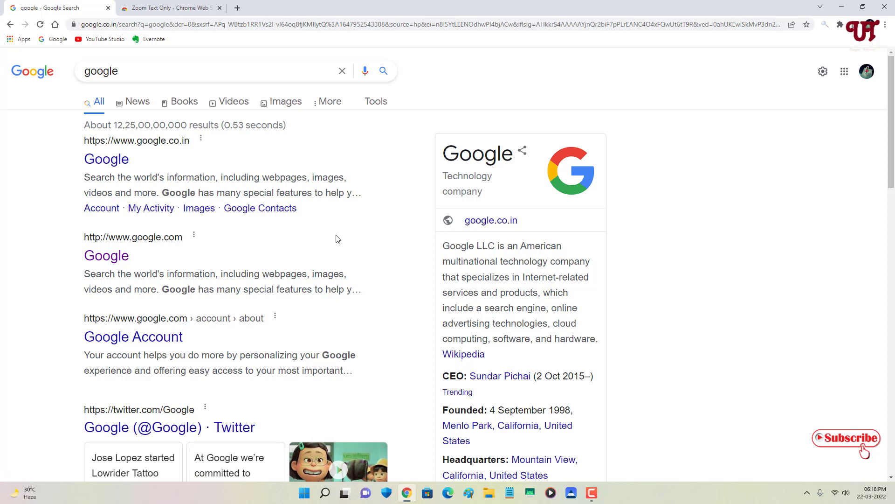
Step: Step the text-only zoom down from 140% to 100% on the 'google' results
{"action": "key", "text": "ctrl+minus"}
{"action": "key", "text": "ctrl+minus"}
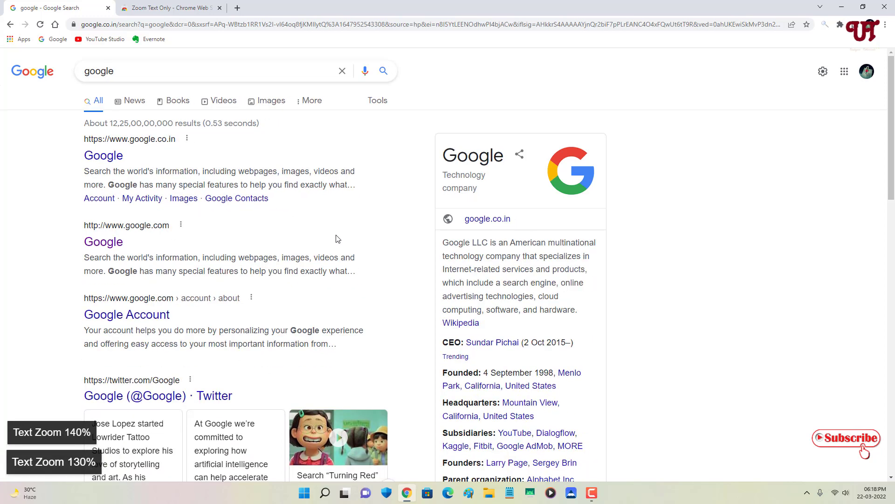
{"action": "key", "text": "ctrl+minus"}
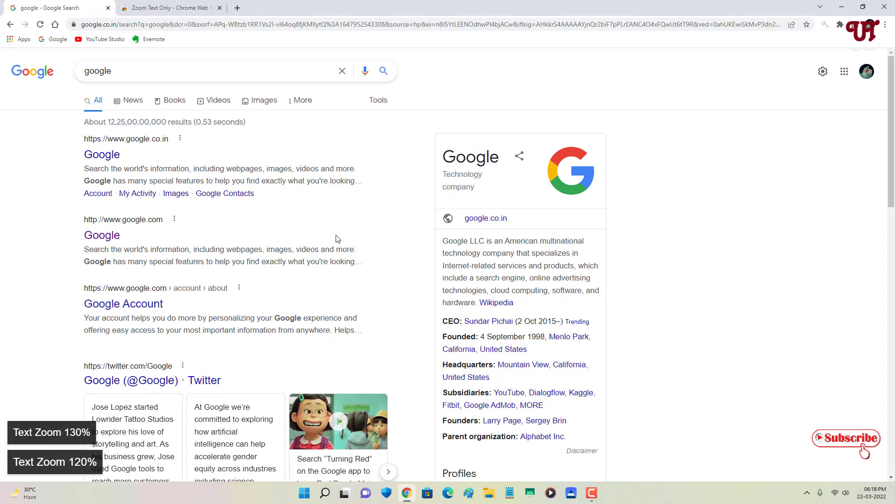
{"action": "key", "text": "ctrl+minus"}
{"action": "key", "text": "ctrl+minus"}
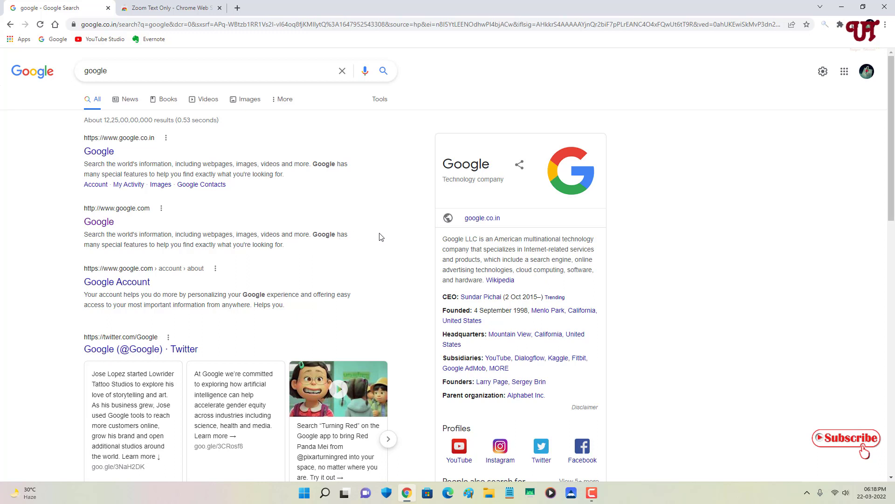
Step: Scroll through the 'google' results, then close the Chrome window
{"action": "scroll", "coordinate": [31, 237], "scroll_direction": "down", "scroll_amount": 1}
{"action": "scroll", "coordinate": [30, 236], "scroll_direction": "down", "scroll_amount": 5}
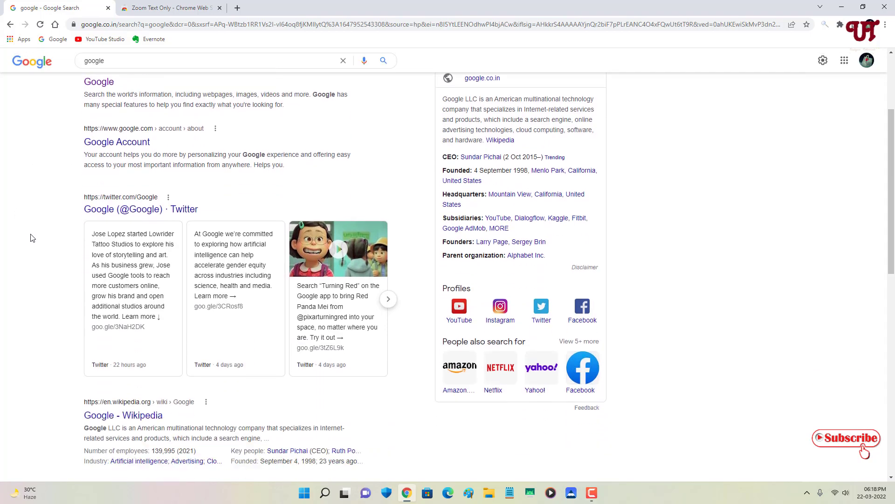
{"action": "scroll", "coordinate": [64, 266], "scroll_direction": "up", "scroll_amount": 7}
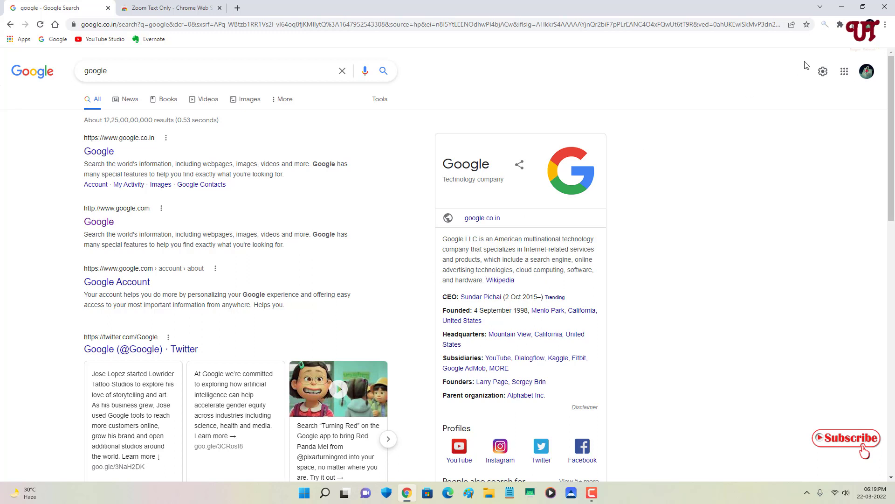
{"action": "left_click", "coordinate": [886, 6]}
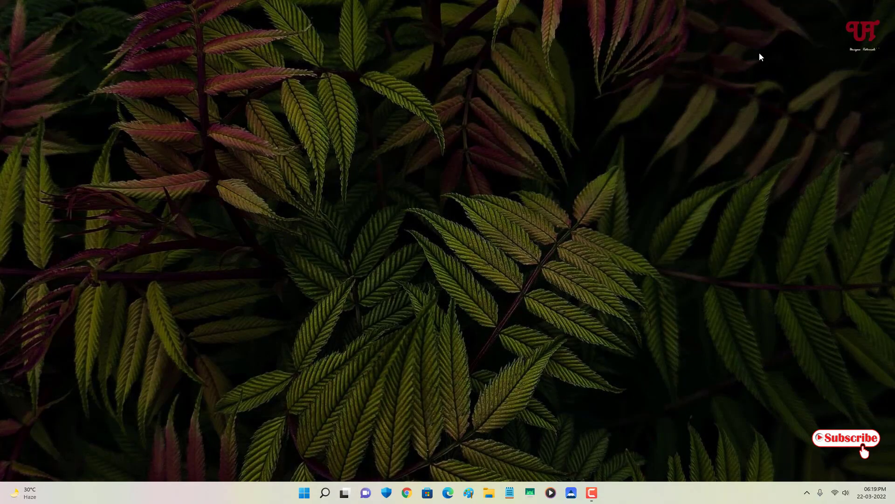